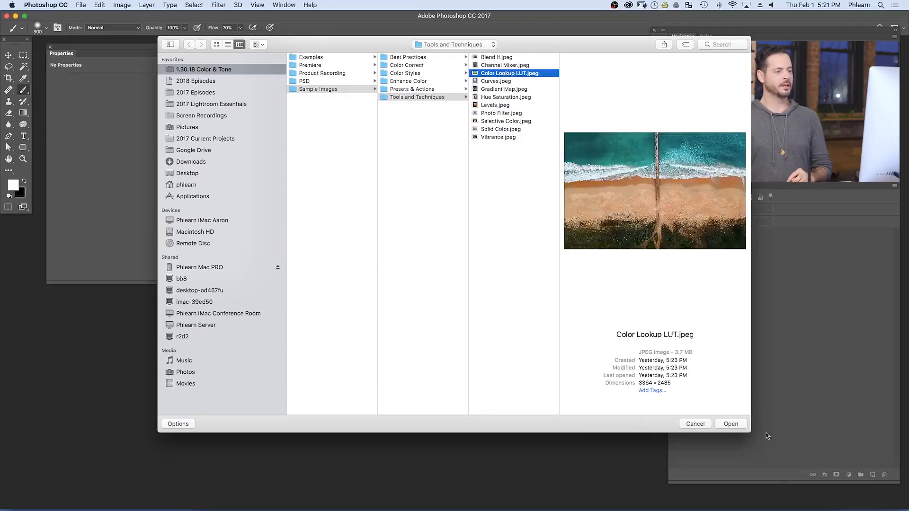
# - Open the image Color Lookup LUT.jpeg and add a Color Lookup adjustment layer above the background
pyautogui.click(734, 424)
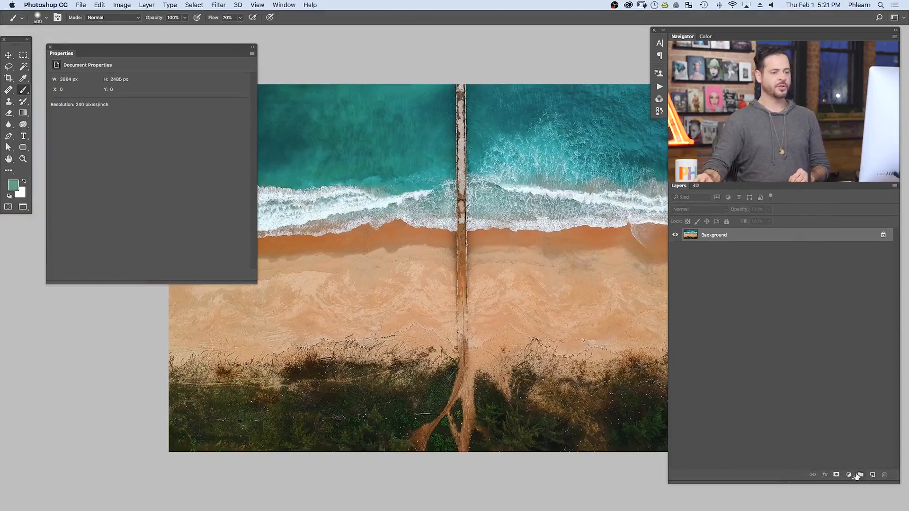
pyautogui.click(849, 475)
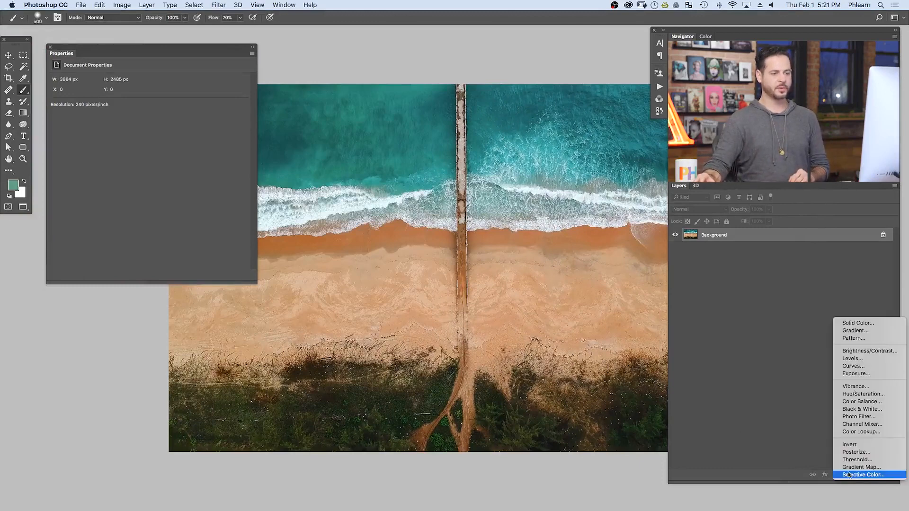
pyautogui.click(840, 432)
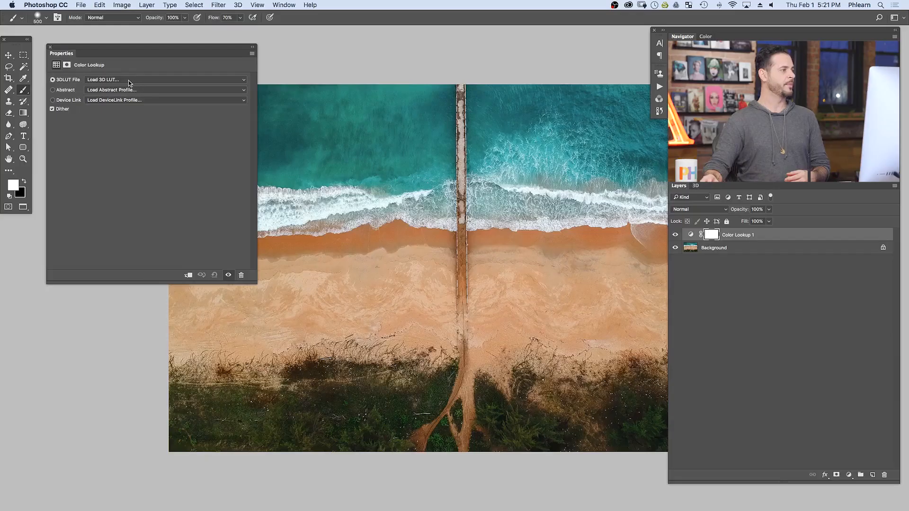
# - Try the 3Strip.look, Crisp_Warm.look and FallColors.look 3D LUTs on the Color Lookup layer
pyautogui.click(129, 80)
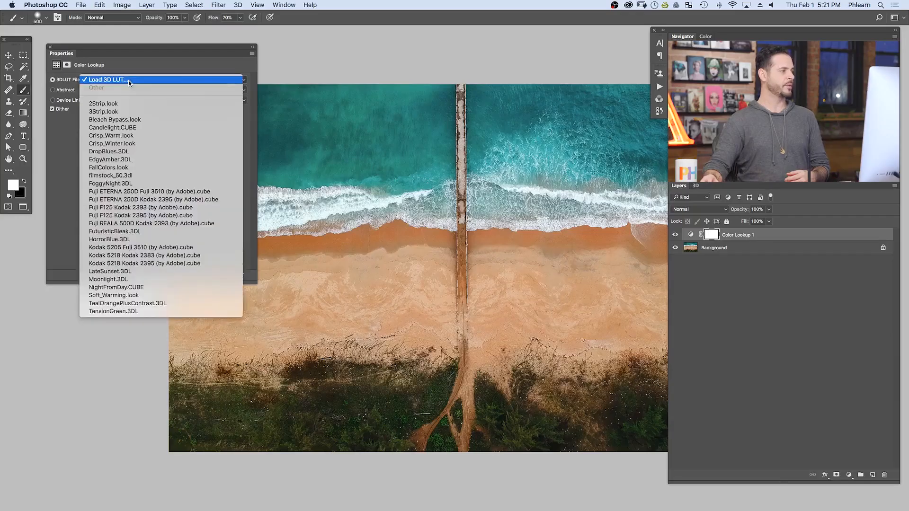
pyautogui.click(138, 112)
pyautogui.click(138, 80)
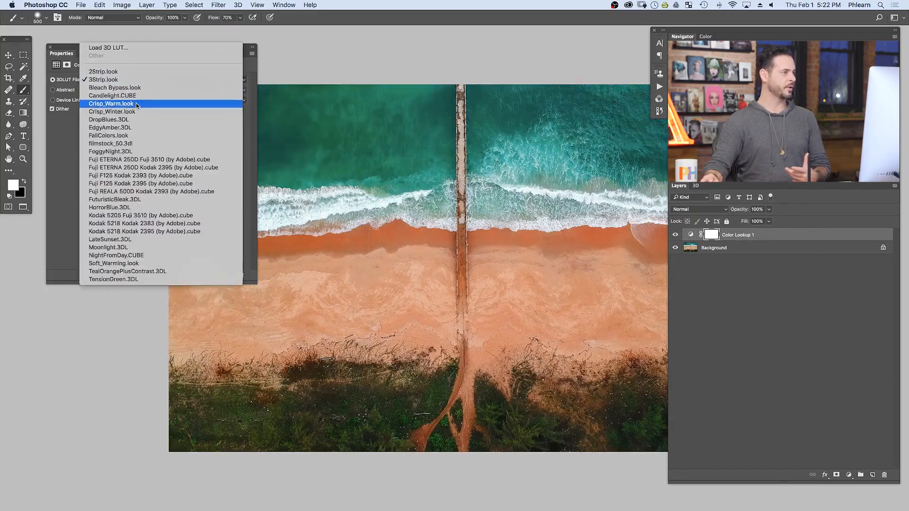
pyautogui.click(136, 104)
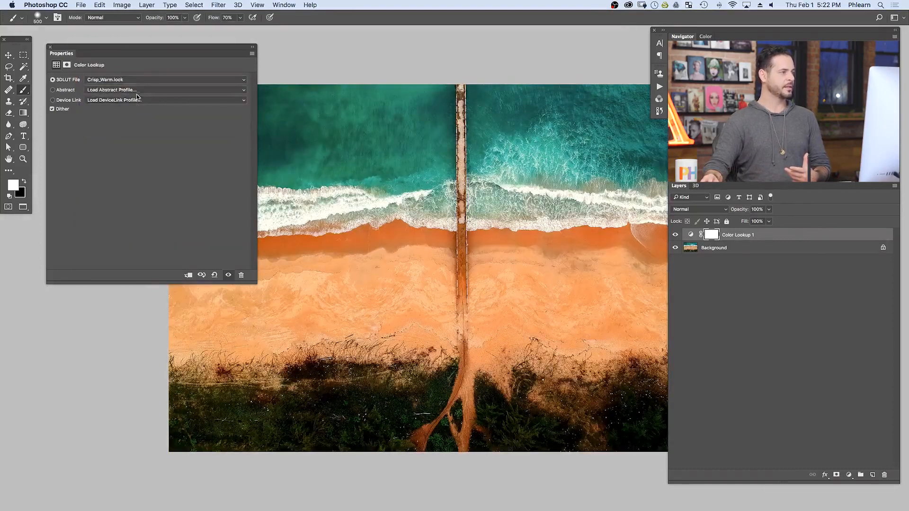
pyautogui.click(137, 80)
pyautogui.click(140, 116)
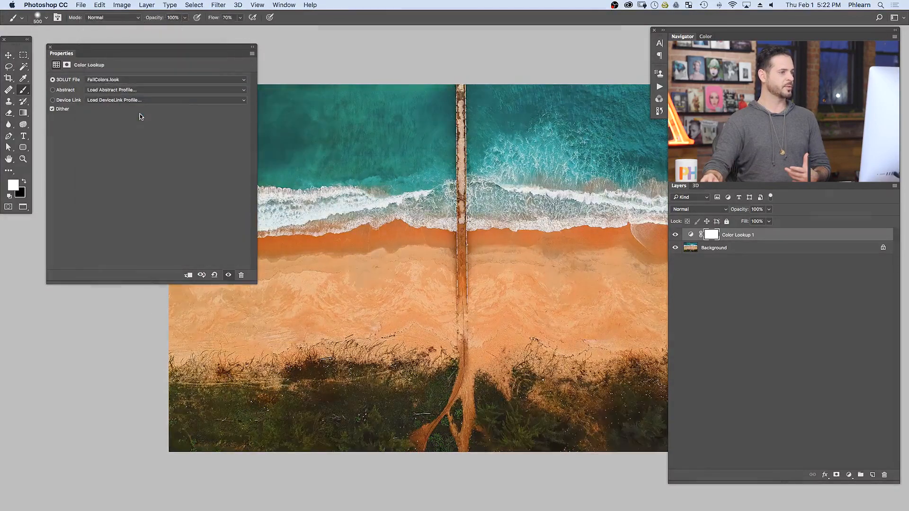
# - Try the Fuji F125 Kodak 2393, Kodak 5205 Fuji 3510 and Moonlight.3DL 3D LUTs on the Color Lookup layer
pyautogui.click(134, 80)
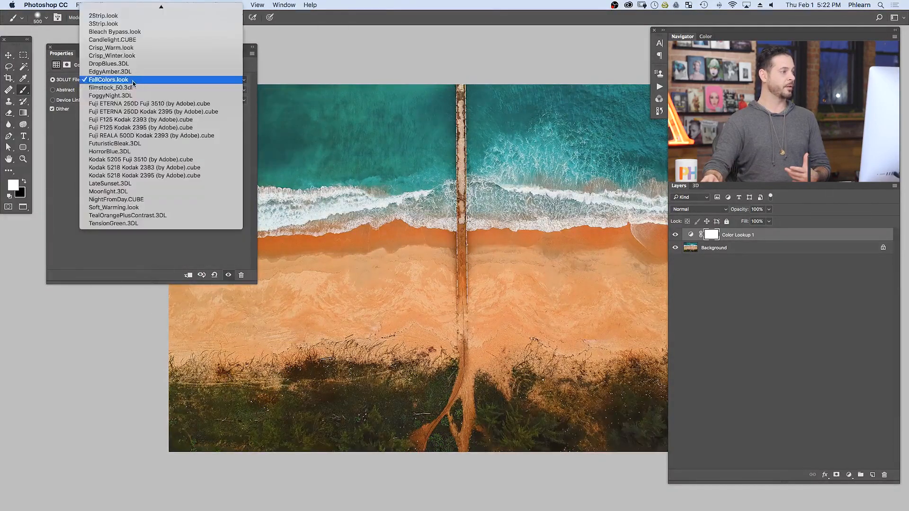
pyautogui.click(149, 120)
pyautogui.click(142, 82)
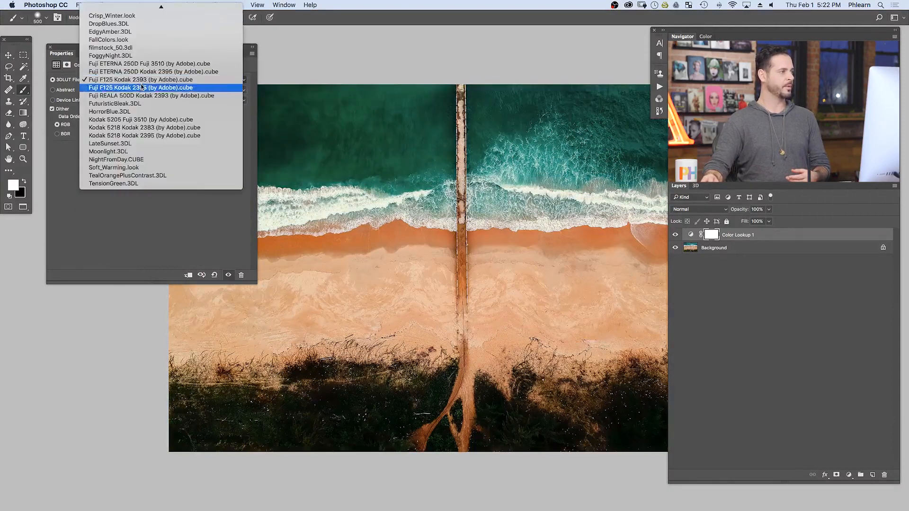
pyautogui.click(143, 120)
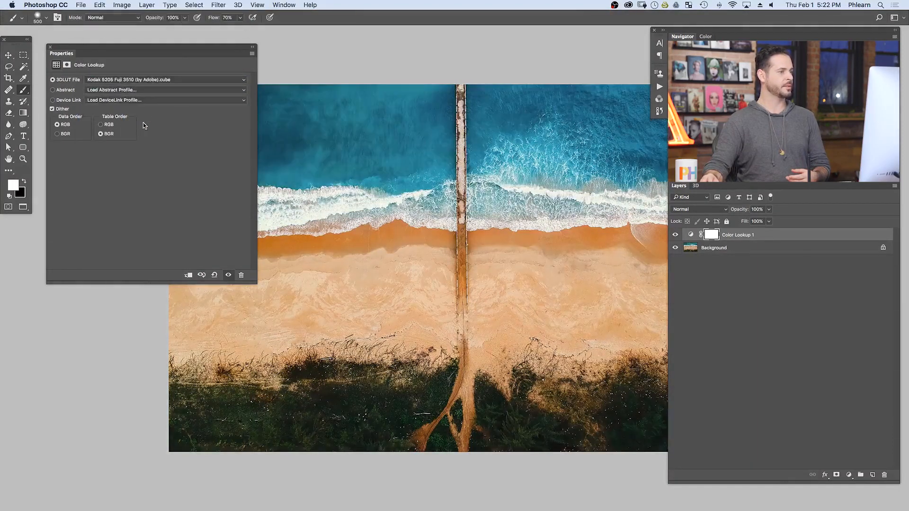
pyautogui.click(145, 79)
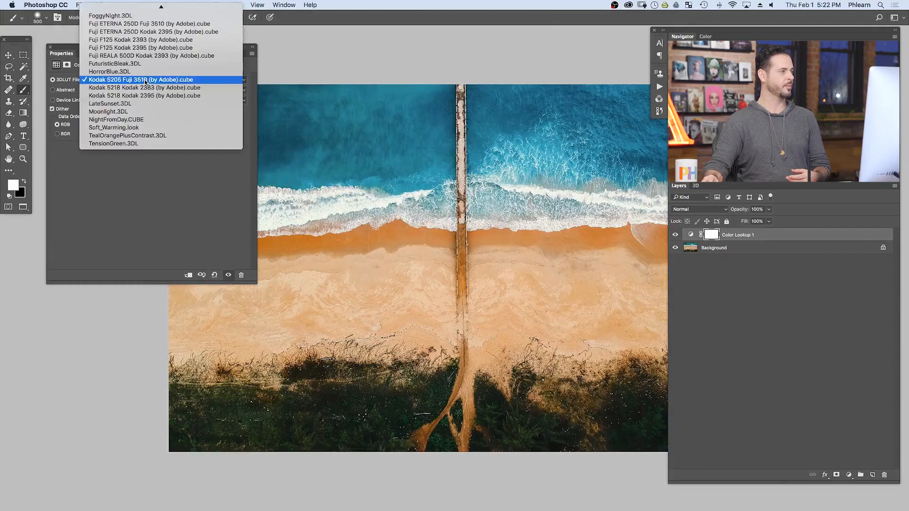
pyautogui.click(152, 114)
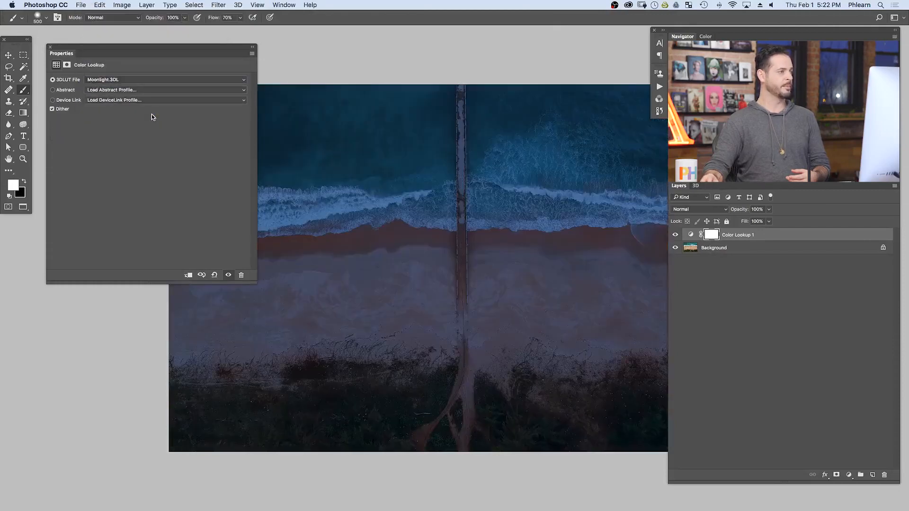
# - Try the Gold-Crimson, Pastel 8 Hues and Sienna-Blue abstract profiles on the Color Lookup layer
pyautogui.click(149, 89)
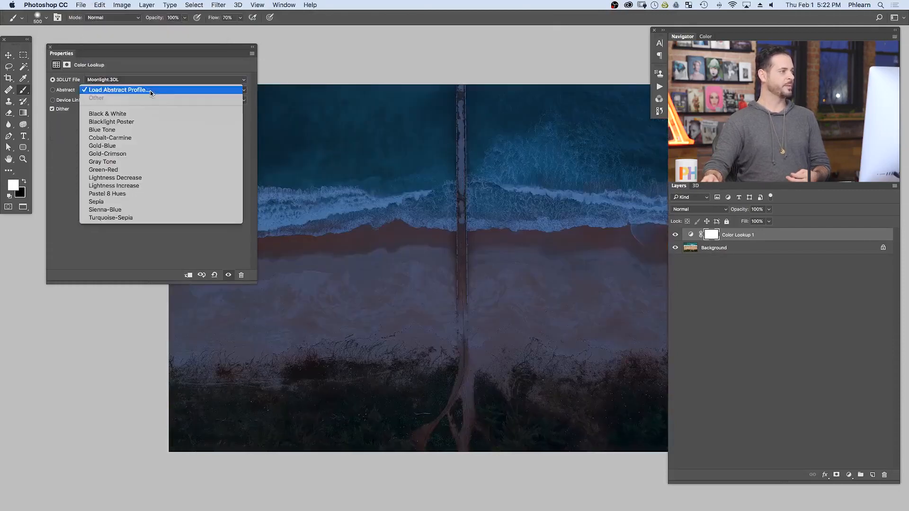
pyautogui.click(144, 157)
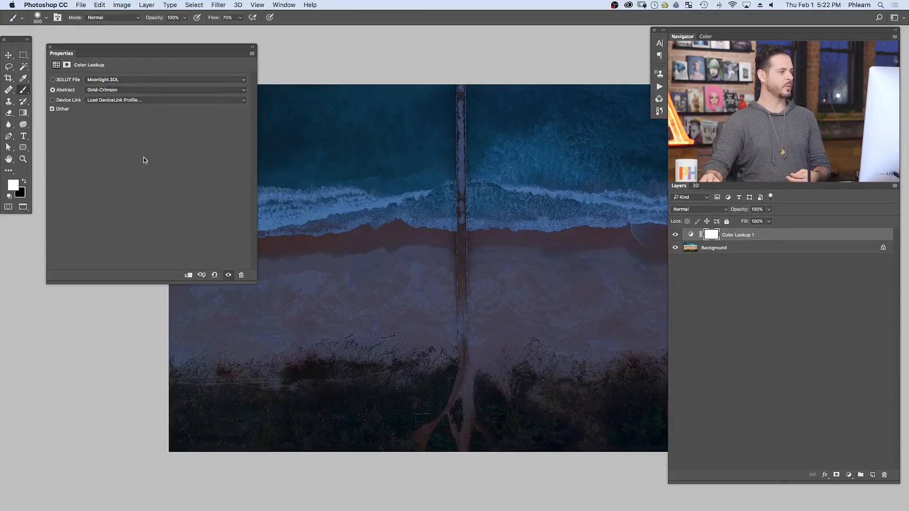
pyautogui.click(141, 95)
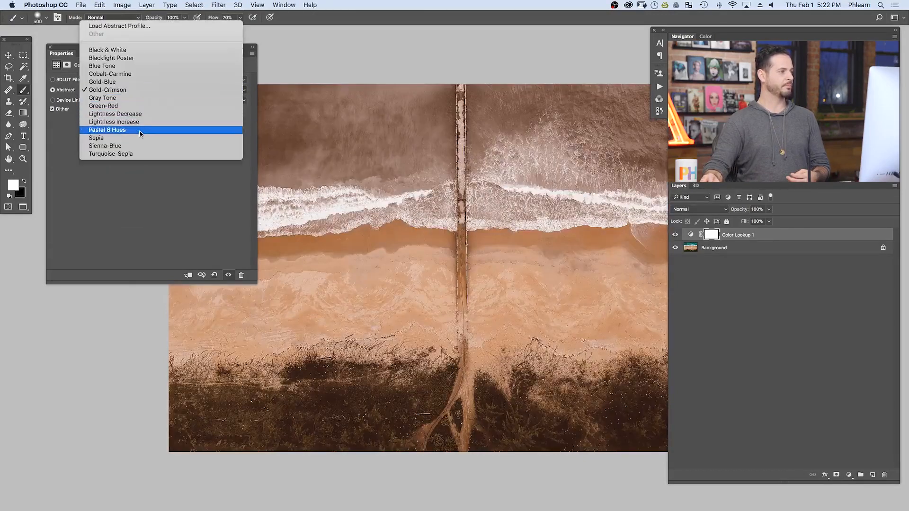
pyautogui.click(140, 134)
pyautogui.click(145, 90)
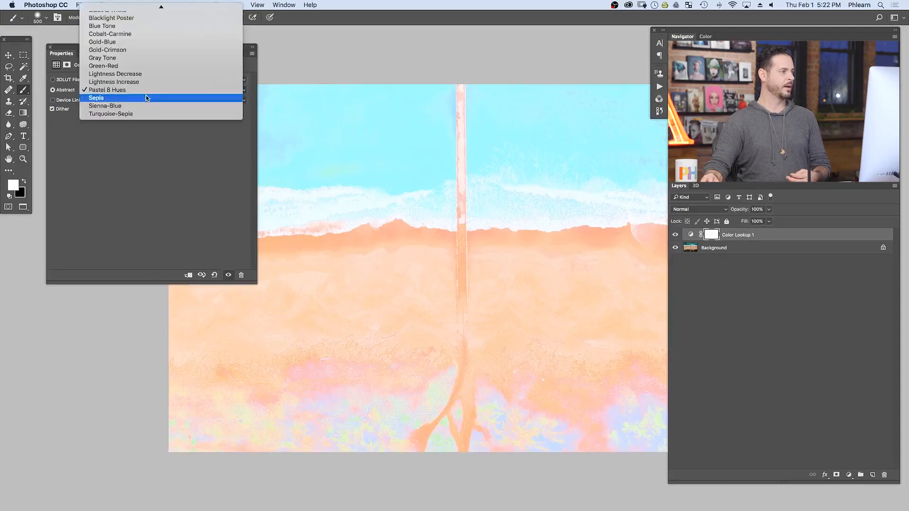
pyautogui.click(145, 107)
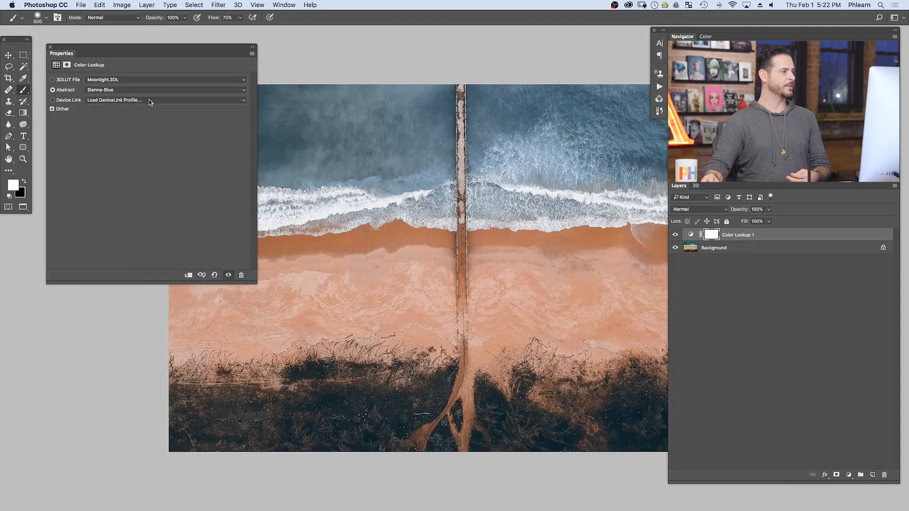
# - Try the ColorNegative and Smokey device link profiles on the Color Lookup layer
pyautogui.click(149, 100)
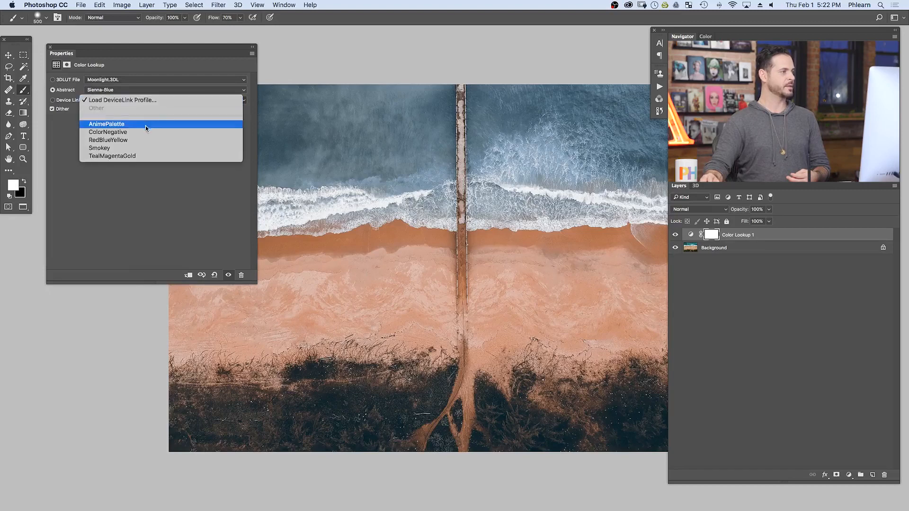
pyautogui.click(144, 132)
pyautogui.click(149, 100)
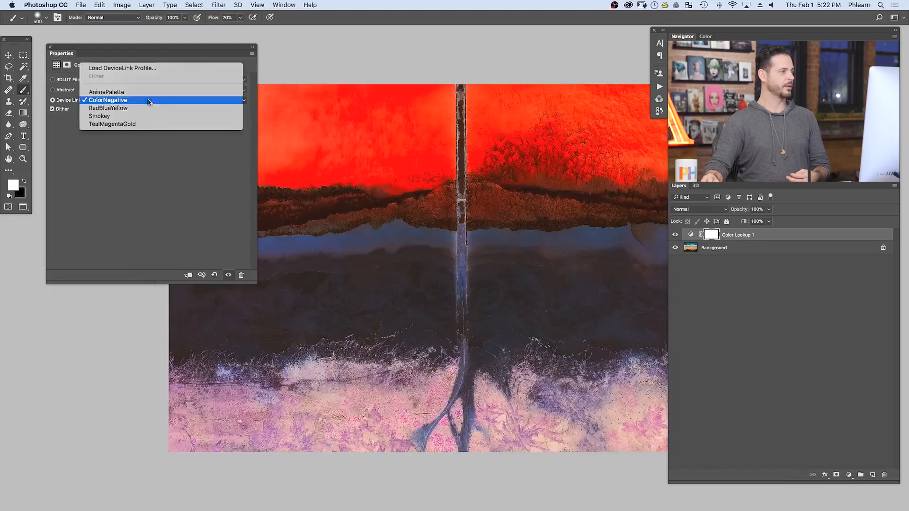
pyautogui.click(150, 117)
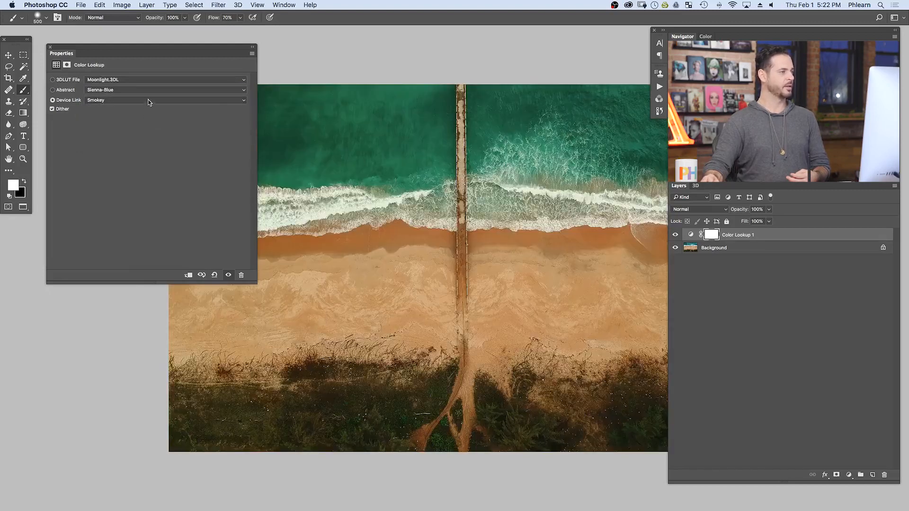
# - Open the file choosers for loading a custom device link profile and a custom 3D LUT, cancelling both
pyautogui.click(148, 103)
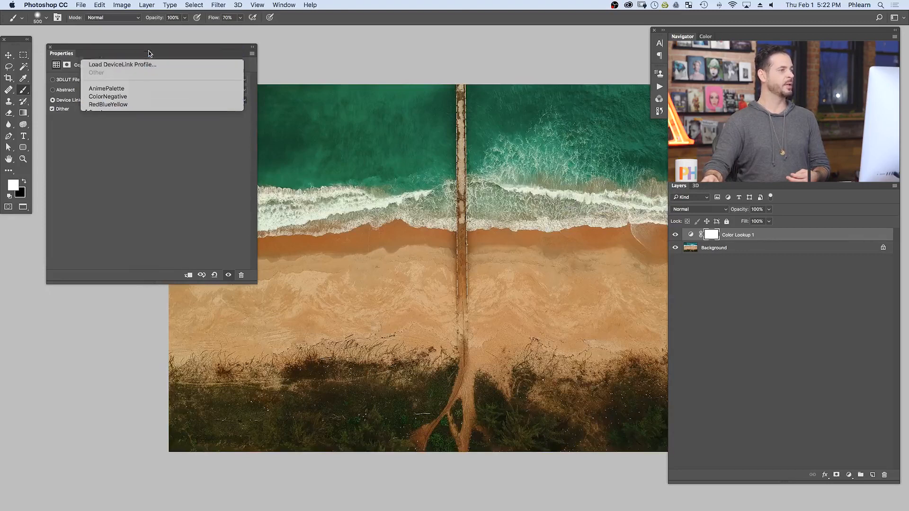
pyautogui.click(149, 53)
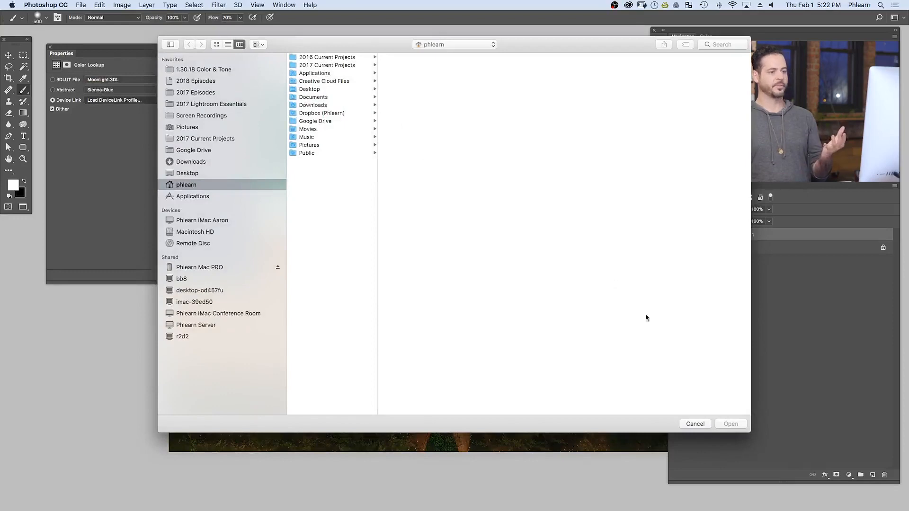
pyautogui.click(695, 424)
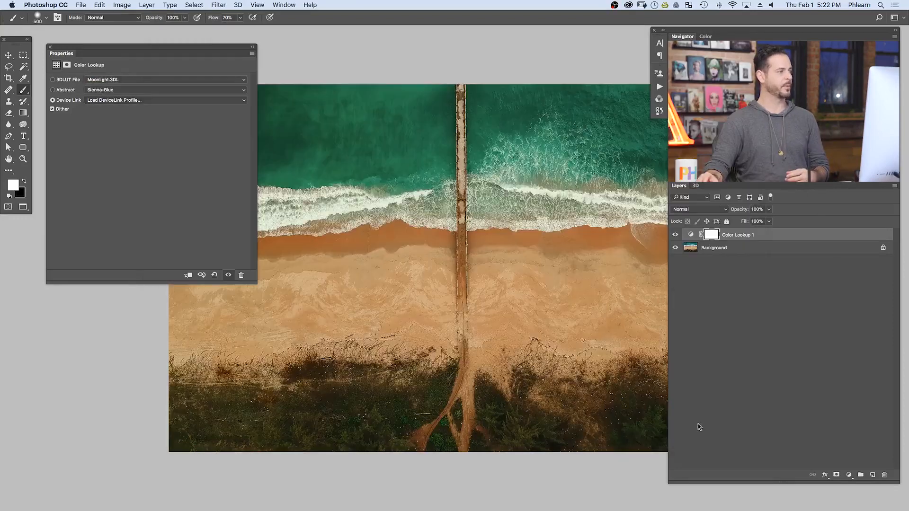
pyautogui.click(132, 80)
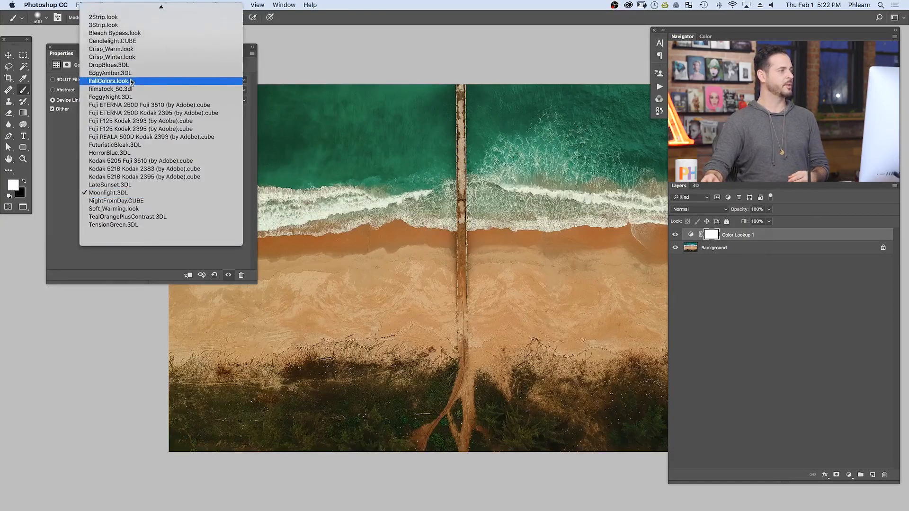
pyautogui.click(133, 16)
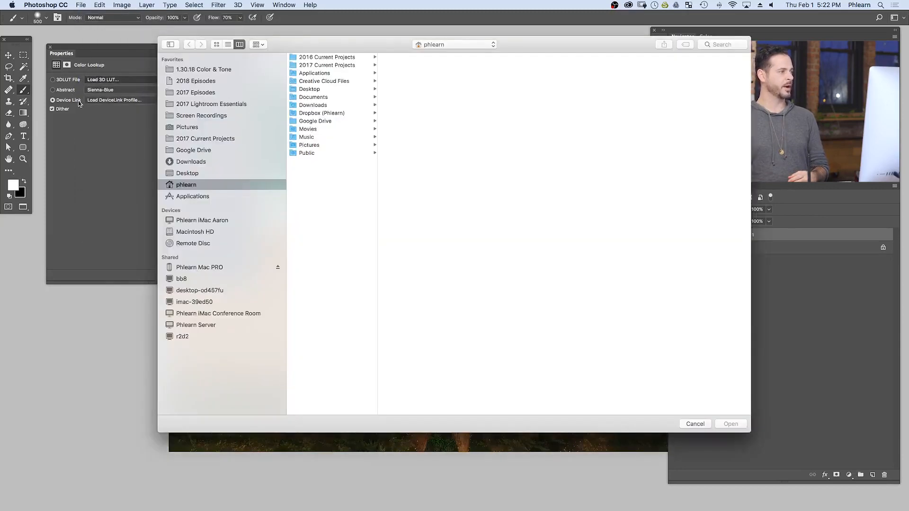
pyautogui.click(696, 425)
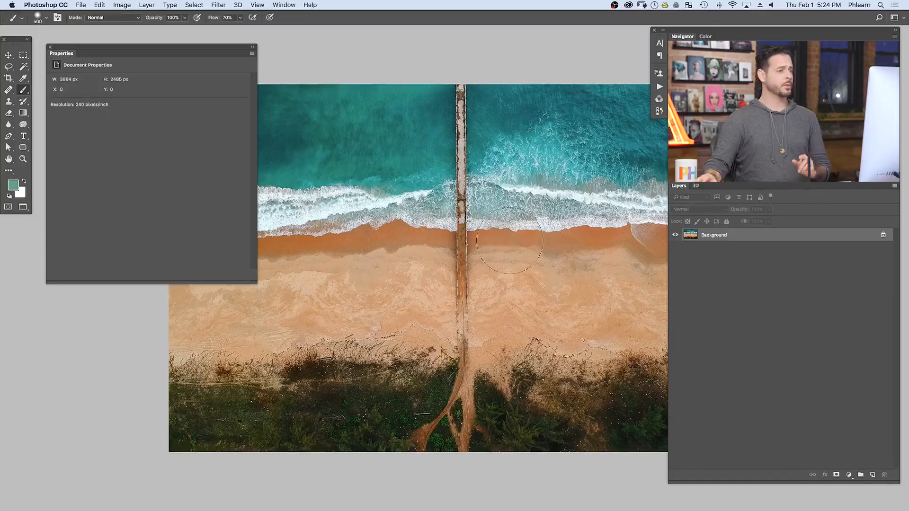
# - Add a Channel Mixer adjustment layer and set the red output channel's Blue to +52% and Constant to -32%
pyautogui.click(852, 474)
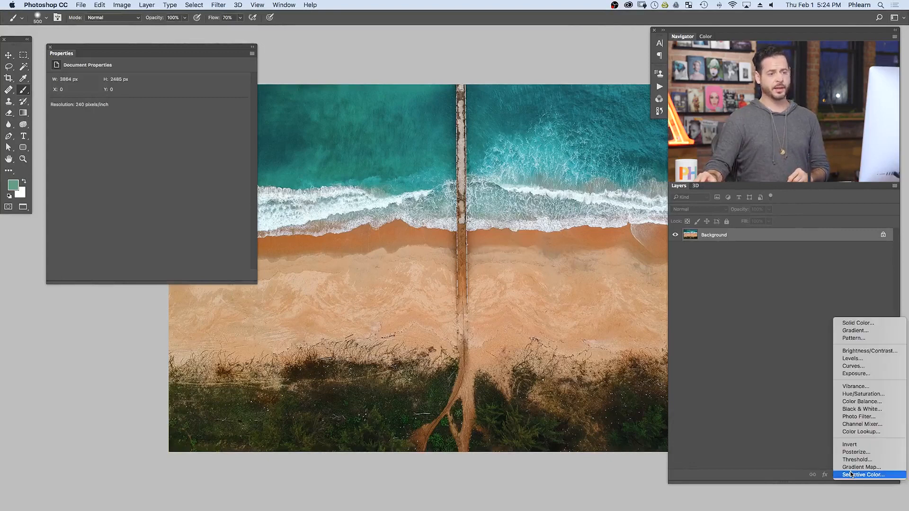
pyautogui.click(860, 424)
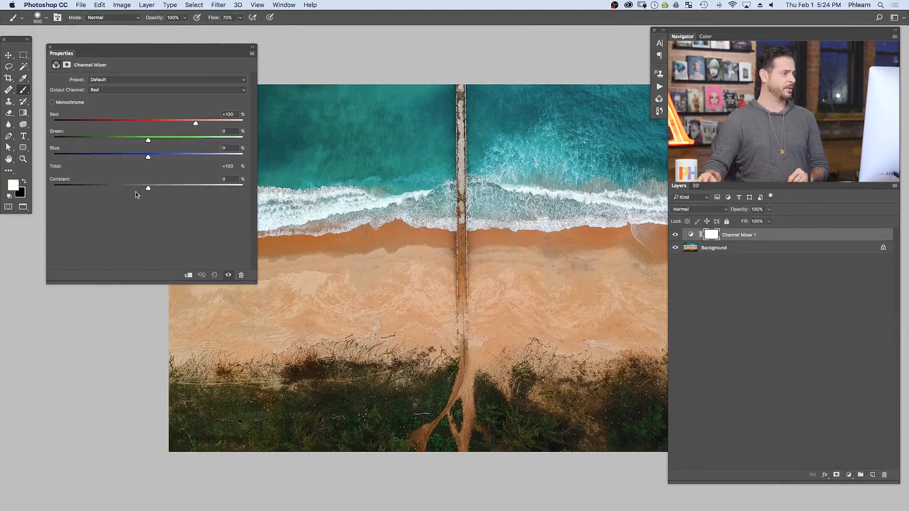
pyautogui.moveTo(148, 189); pyautogui.dragTo(165, 159)
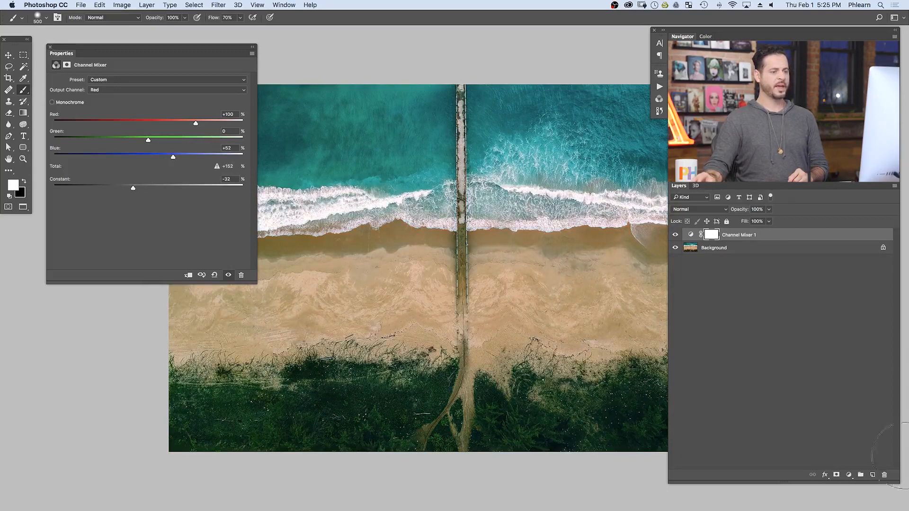
# - Add a Levels adjustment layer with the output black level at 23, and compare the image with both adjustments hidden and shown
pyautogui.click(849, 475)
pyautogui.click(858, 363)
pyautogui.moveTo(100, 169); pyautogui.dragTo(105, 170)
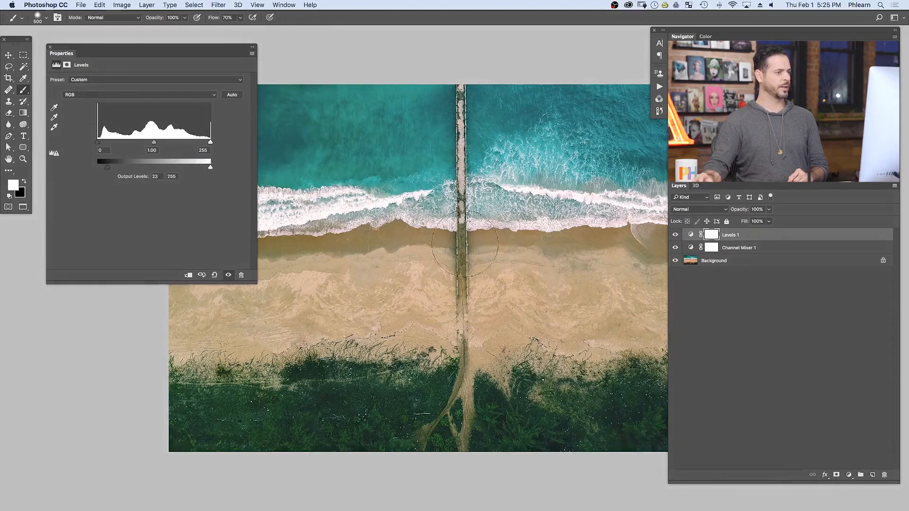
pyautogui.click(675, 246)
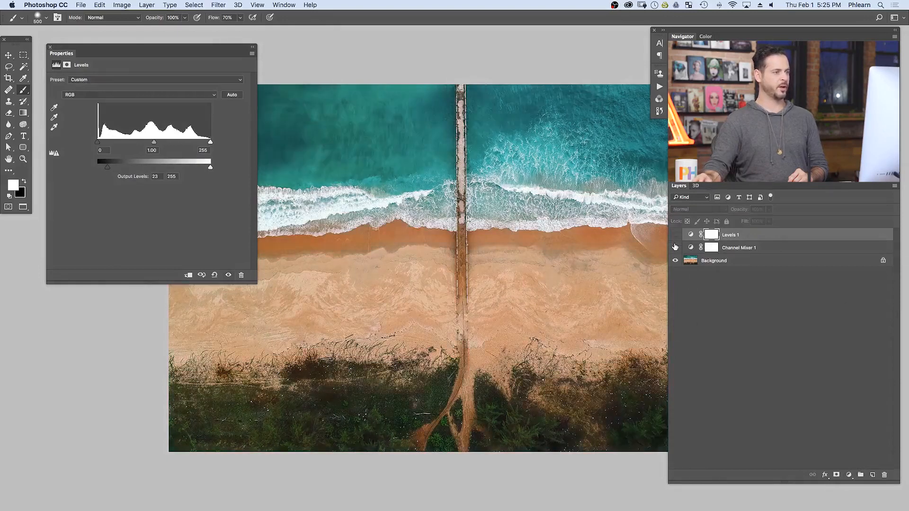
pyautogui.click(676, 235)
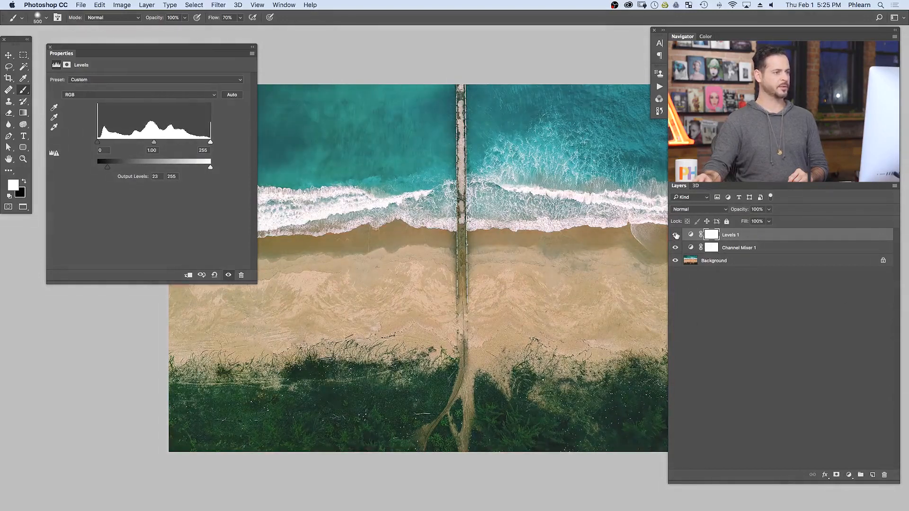
# - Select the Levels and Channel Mixer adjustment layers together and start exporting them as color lookup tables
pyautogui.keyDown('shift'); pyautogui.click(757, 247); pyautogui.keyUp('shift')
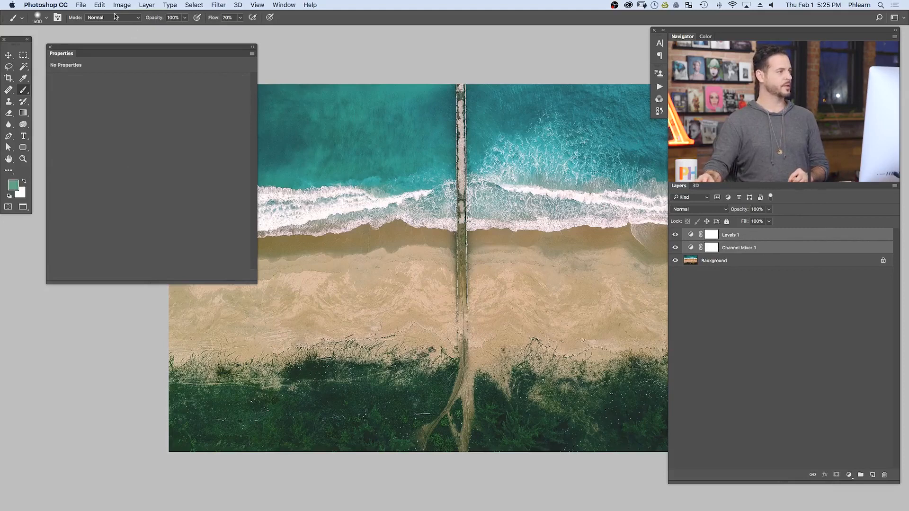
pyautogui.click(80, 7)
pyautogui.moveTo(142, 119)
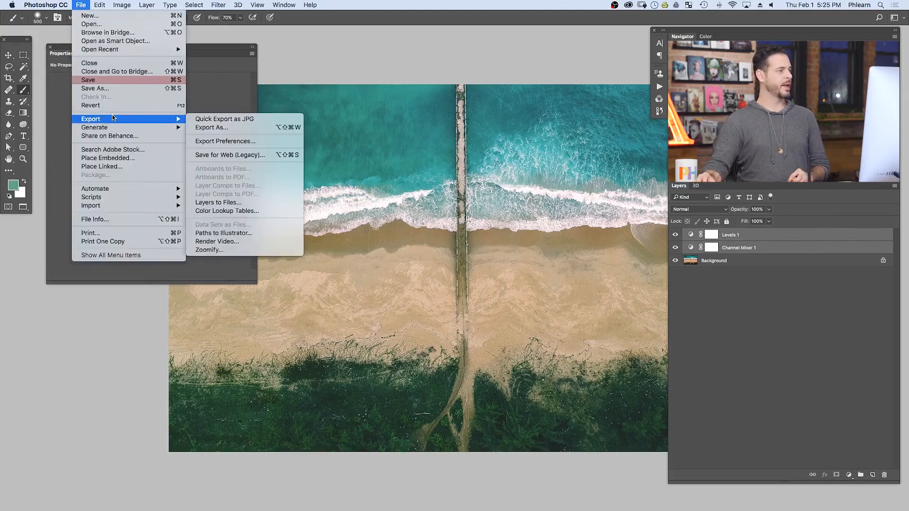
pyautogui.click(260, 212)
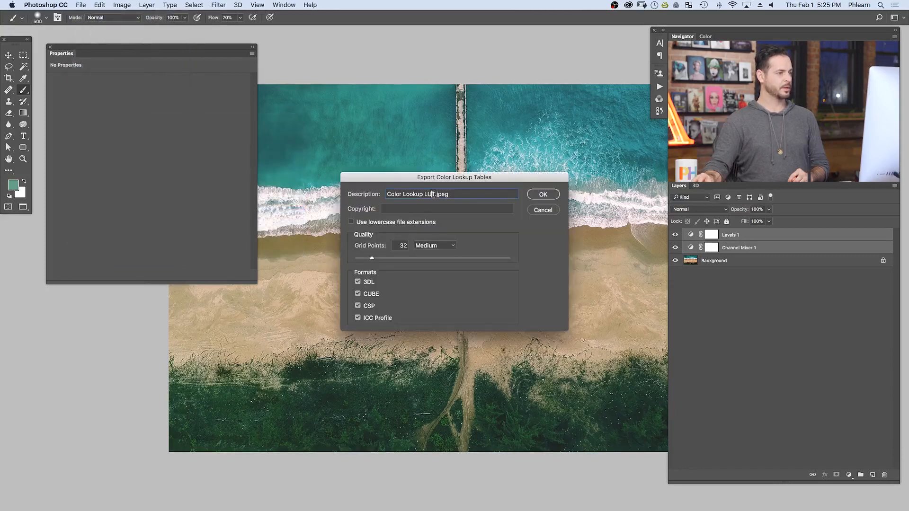
# - Set the export description to the creator's first name plus "Lookup Table" and the copyright to PHLEARN, and accept the export settings
pyautogui.moveTo(455, 194); pyautogui.dragTo(341, 198)
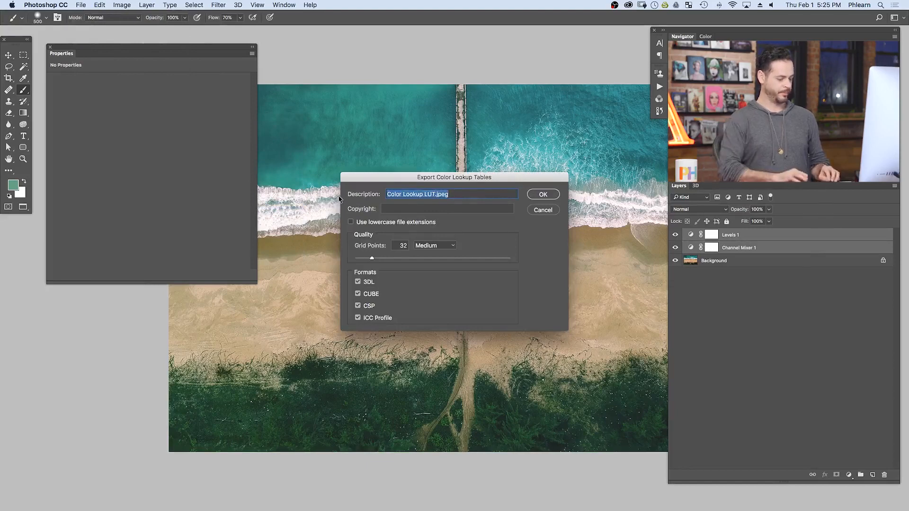
pyautogui.write('Aaron Look')
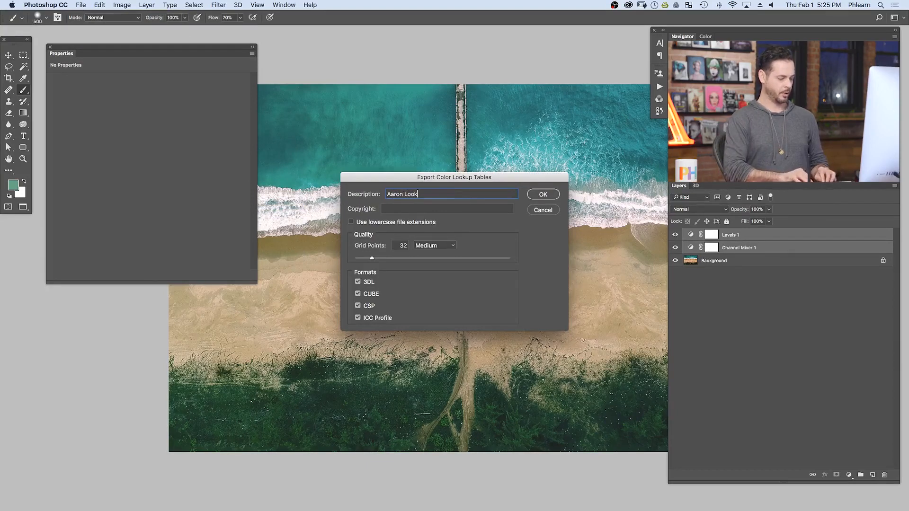
pyautogui.write('up Table')
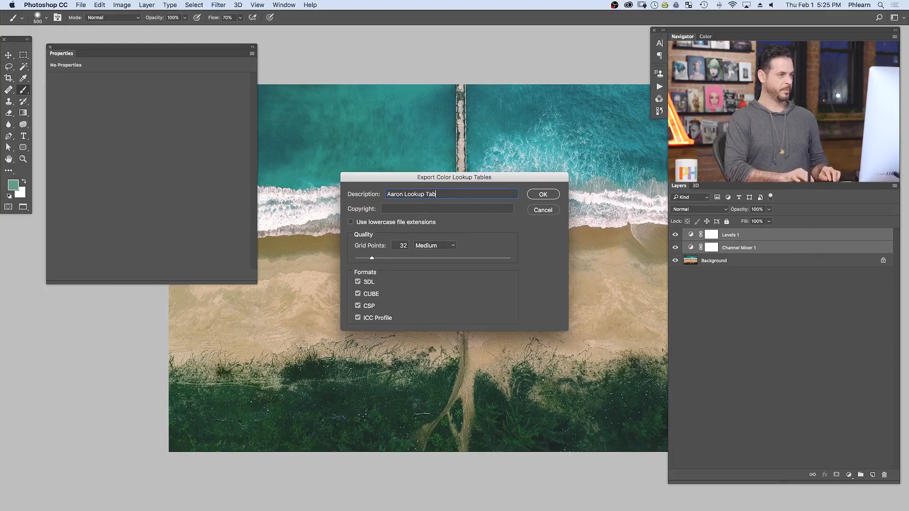
pyautogui.click(384, 207)
pyautogui.write('Aa')
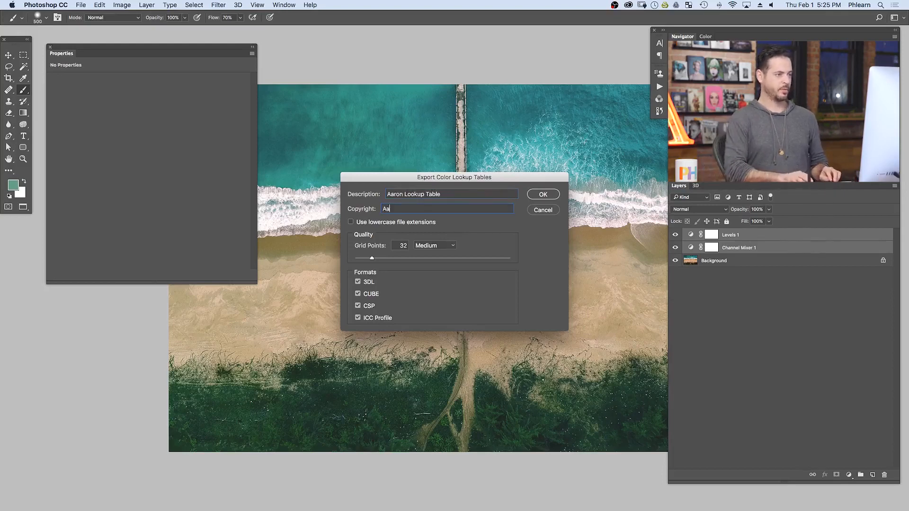
pyautogui.press('BackSpace')
pyautogui.press('BackSpace')
pyautogui.write('PHLEARN')
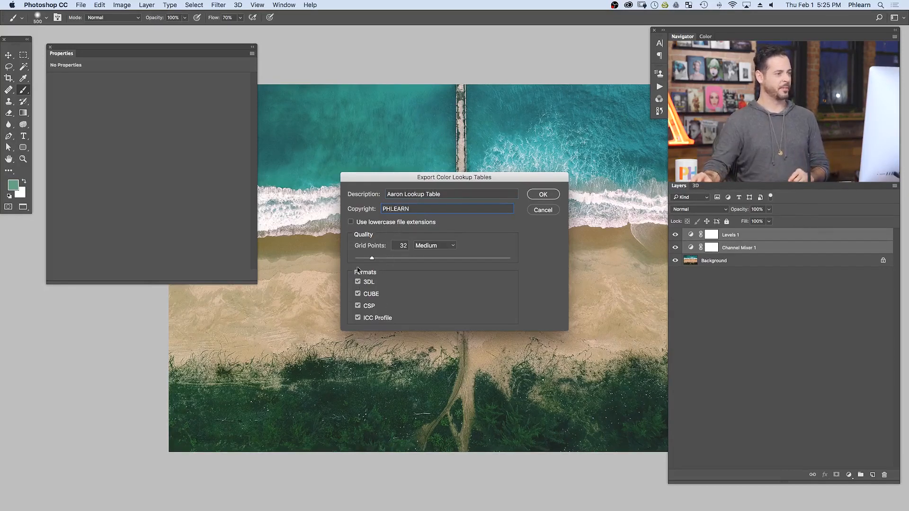
pyautogui.click(540, 195)
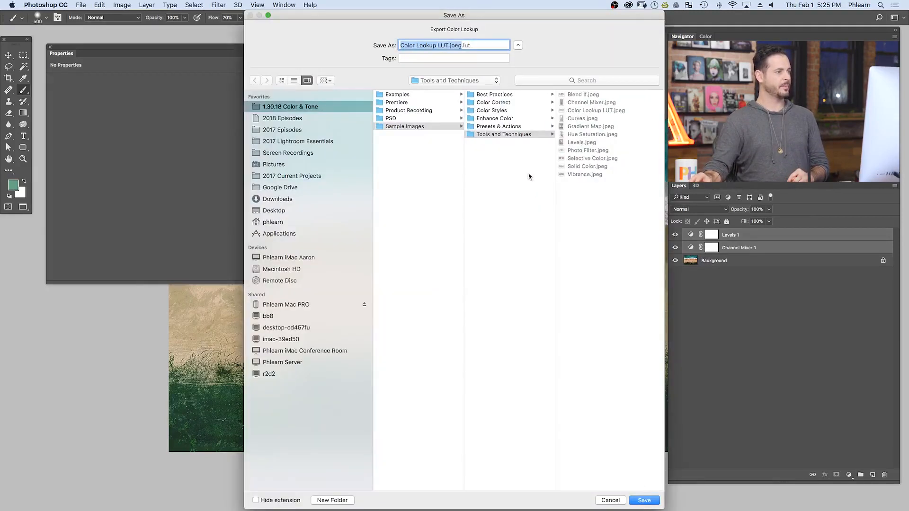
# - Create a folder named LUT inside Sample Images as the save location for the exported tables
pyautogui.click(412, 127)
pyautogui.click(332, 501)
pyautogui.write('LUT')
pyautogui.press('Return')
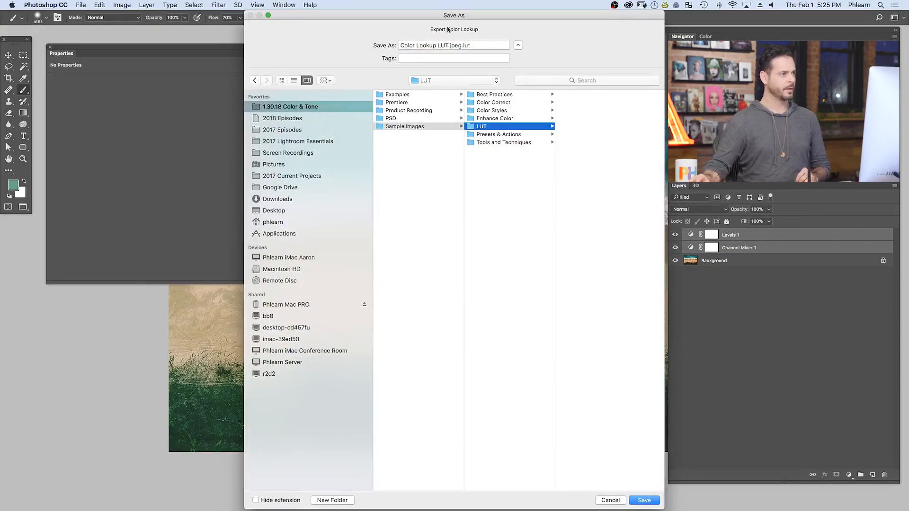
# - Replace the export's file name with the creator's first name, keeping the .lut extension, and save it in the LUT folder
pyautogui.moveTo(446, 25); pyautogui.dragTo(433, 72)
pyautogui.click(450, 82)
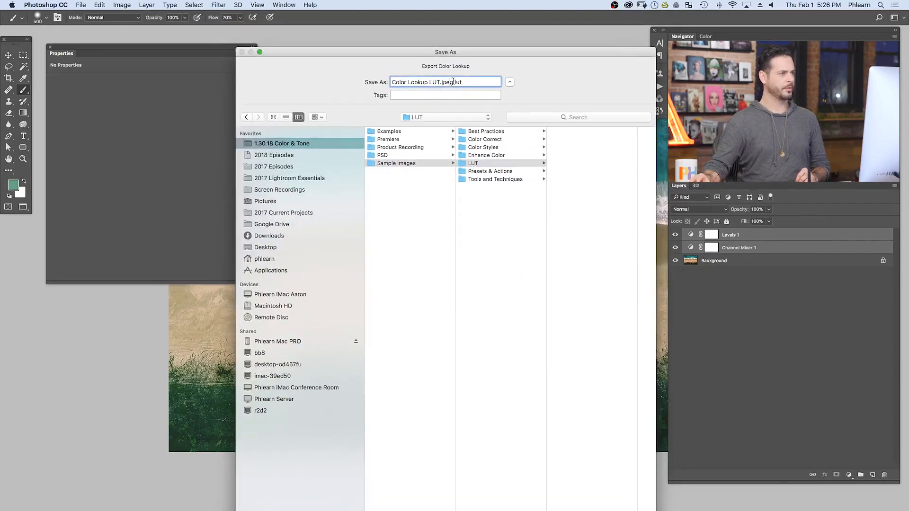
pyautogui.press('BackSpace')
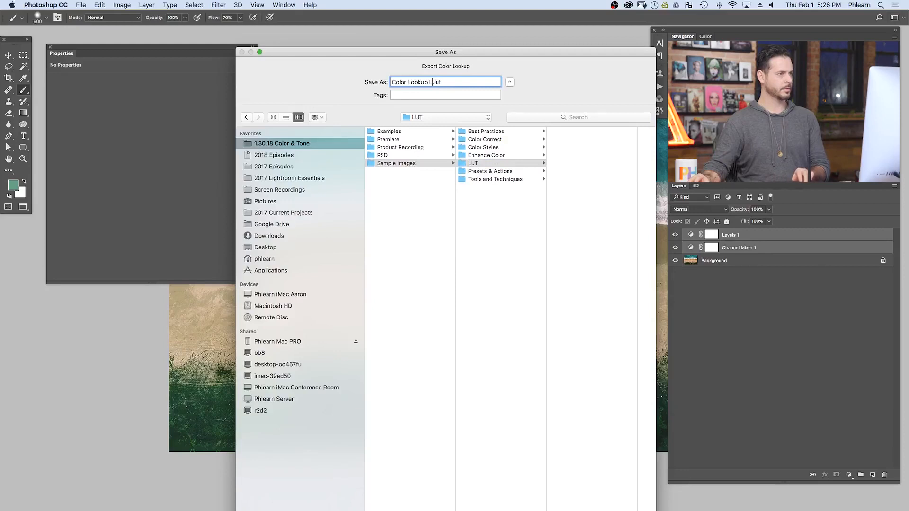
pyautogui.press('BackSpace')
pyautogui.press('shift+super+Left')
pyautogui.write('Aaron')
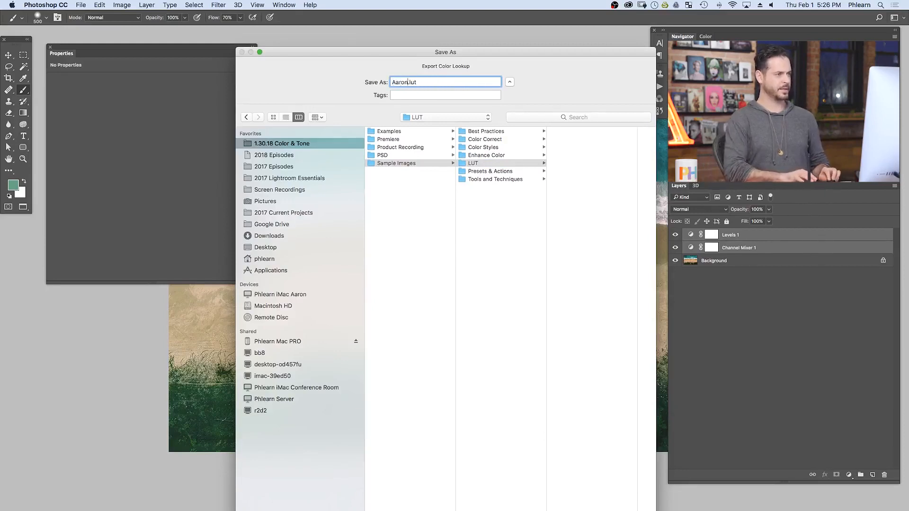
pyautogui.moveTo(485, 52); pyautogui.dragTo(487, 16)
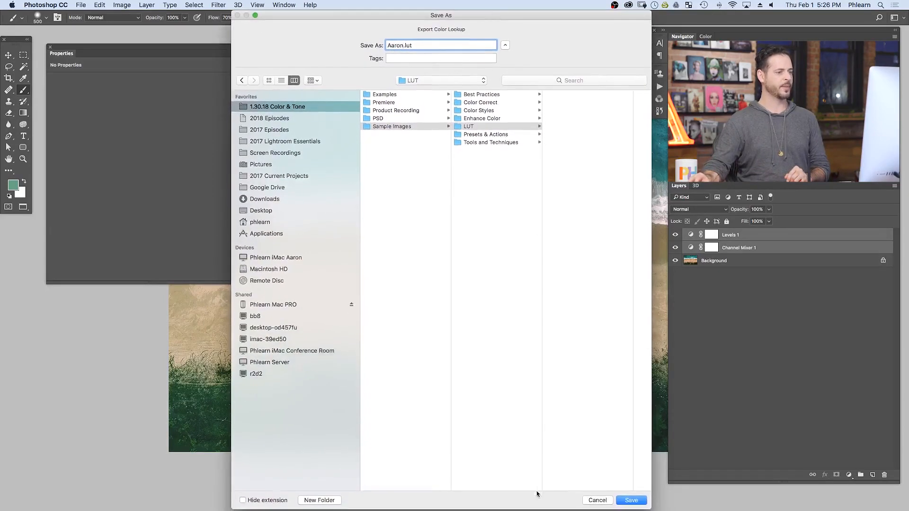
pyautogui.click(644, 502)
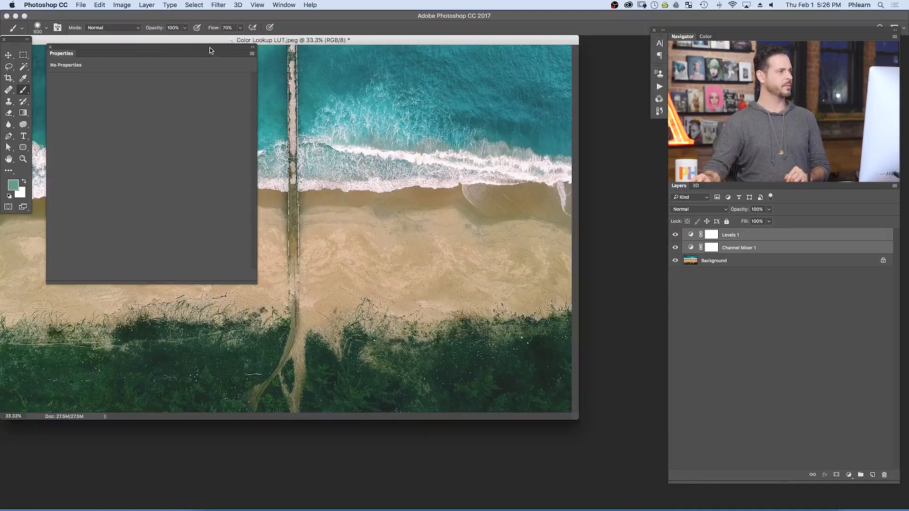
# - Hide the Levels and Channel Mixer layers and add a Color Lookup adjustment layer above them
pyautogui.moveTo(363, 44); pyautogui.dragTo(415, 60)
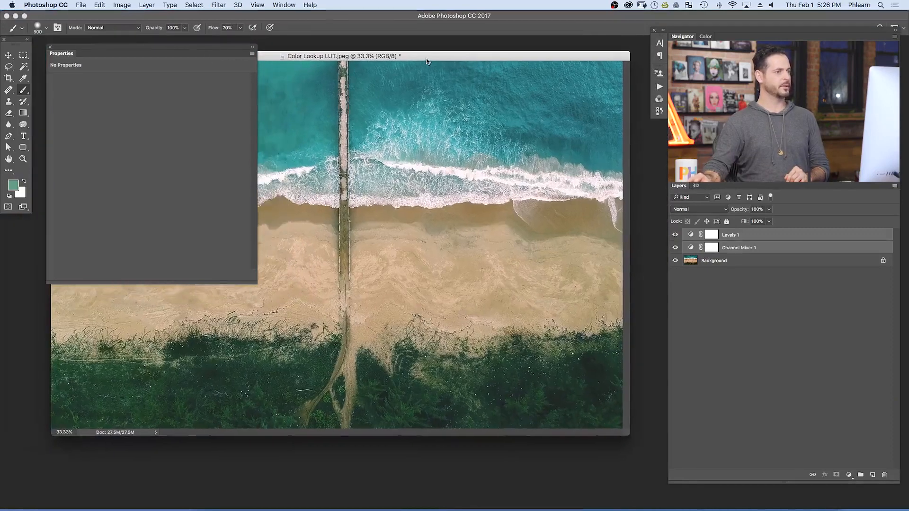
pyautogui.click(675, 248)
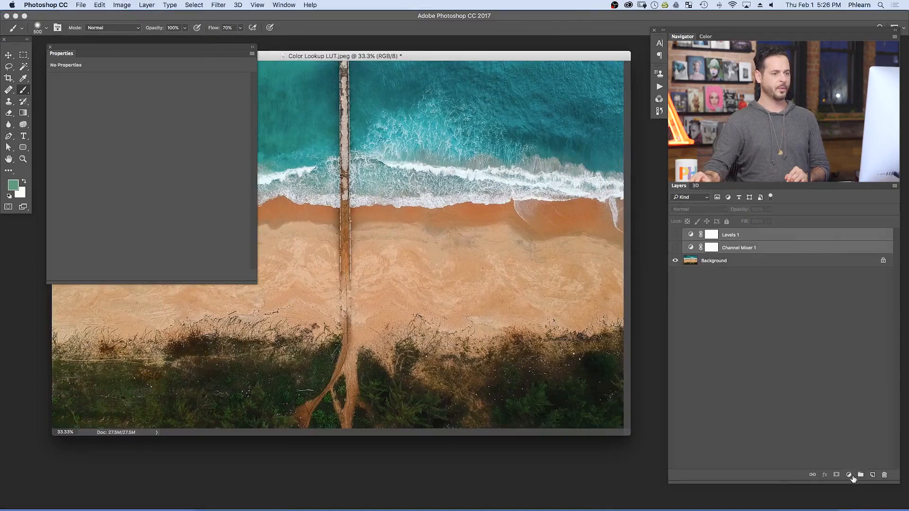
pyautogui.click(851, 476)
pyautogui.click(867, 435)
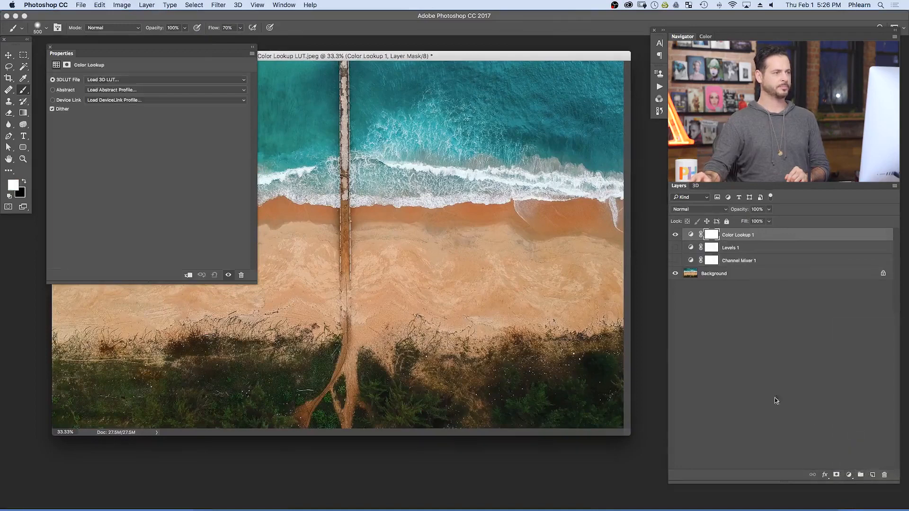
# - Load the exported .3DL file from the Sample Images > LUT folder as the Color Lookup layer's 3D LUT
pyautogui.click(90, 80)
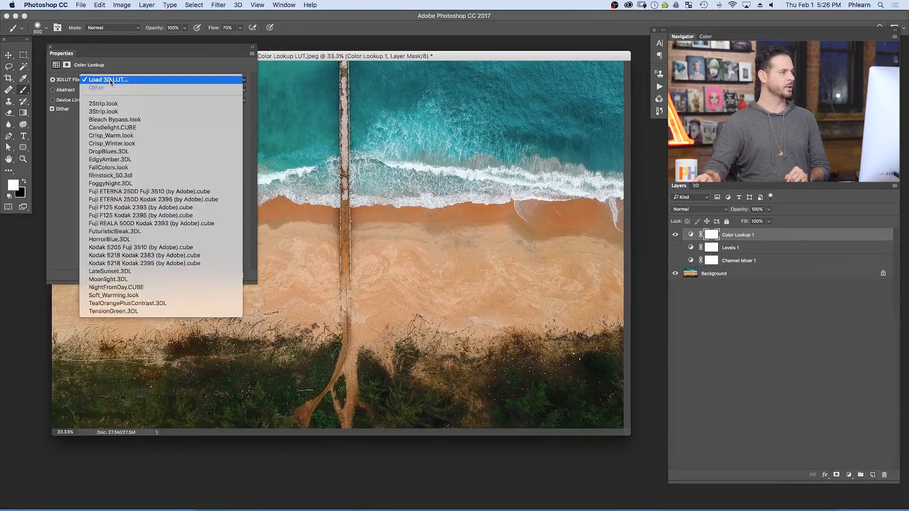
pyautogui.click(111, 80)
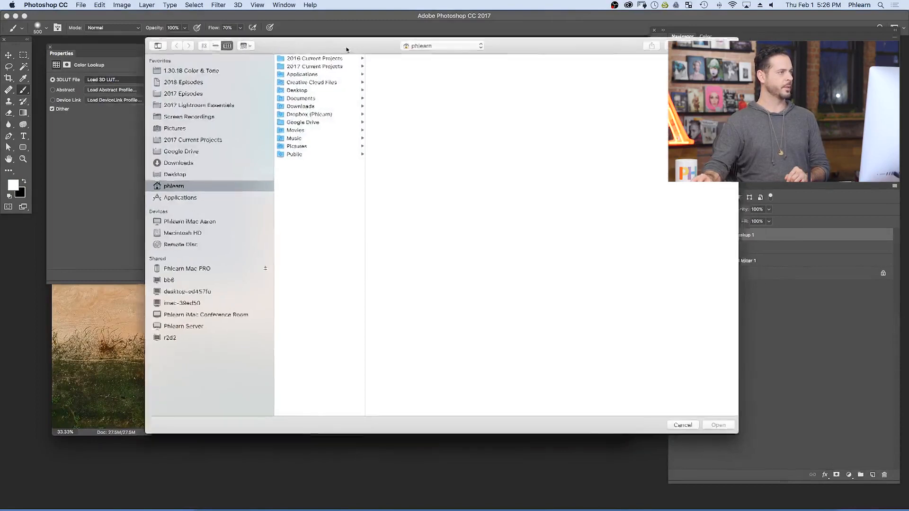
pyautogui.click(179, 79)
pyautogui.click(284, 95)
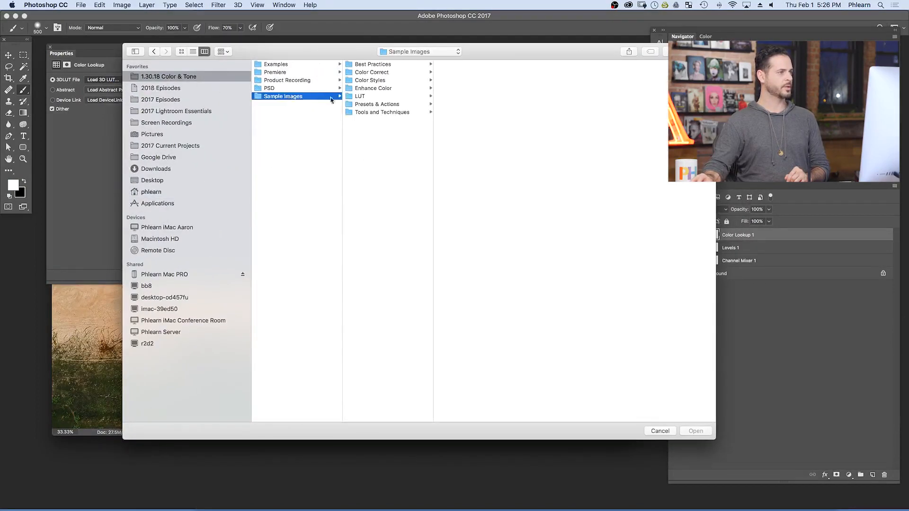
pyautogui.click(377, 97)
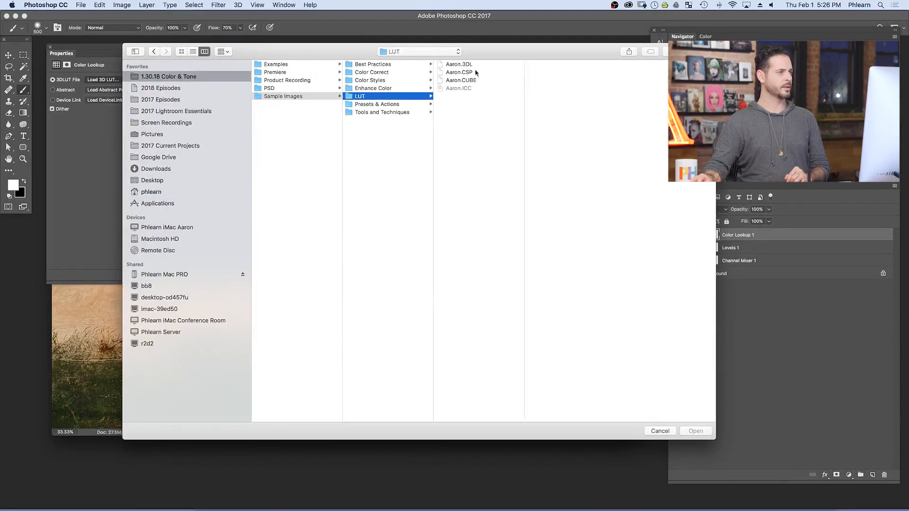
pyautogui.click(475, 65)
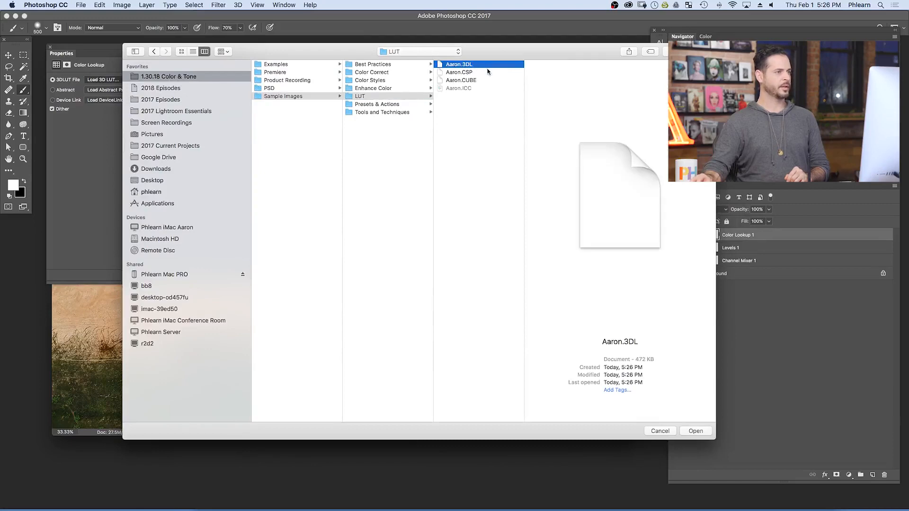
pyautogui.click(695, 431)
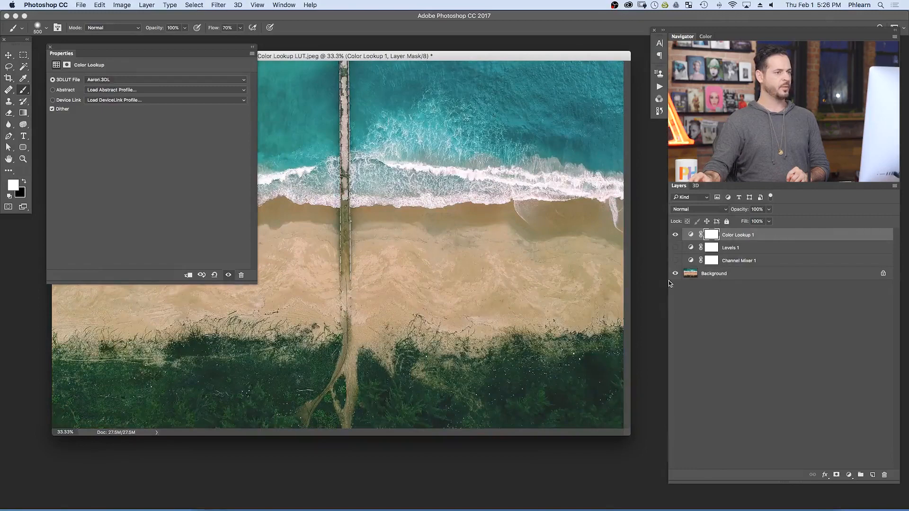
# - Compare the image with the Color Lookup layer shown and hidden, and against the Levels and Channel Mixer layers
pyautogui.click(674, 235)
pyautogui.click(674, 236)
pyautogui.click(674, 235)
pyautogui.click(675, 235)
pyautogui.click(674, 235)
pyautogui.click(674, 236)
pyautogui.click(675, 235)
pyautogui.click(675, 235)
pyautogui.click(674, 236)
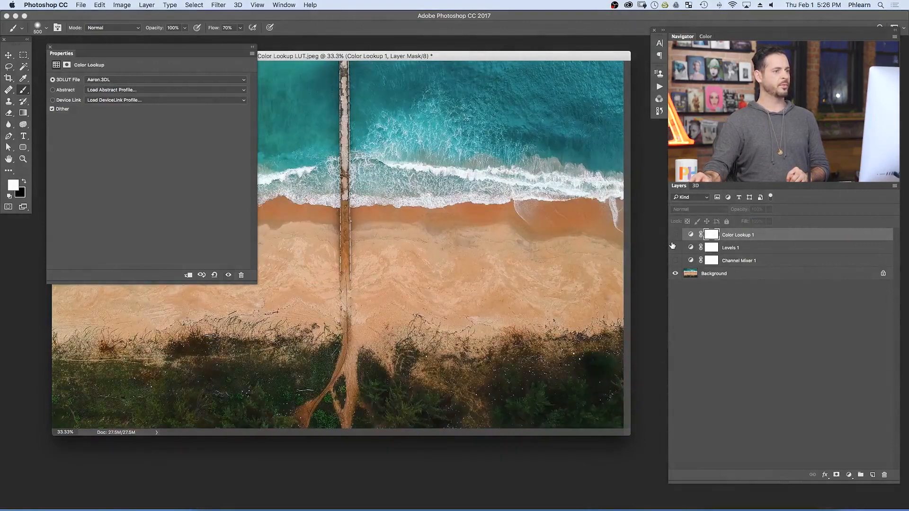
pyautogui.click(672, 260)
pyautogui.moveTo(673, 260); pyautogui.dragTo(674, 251)
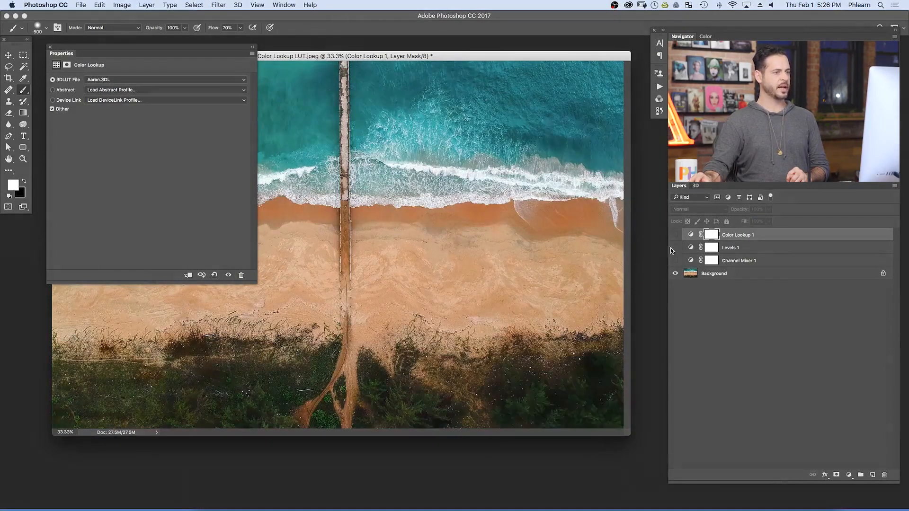
# - Check the Color Lookup effect on and off again, leave it visible, and view the list of available 3D LUTs
pyautogui.click(675, 235)
pyautogui.click(675, 235)
pyautogui.click(675, 236)
pyautogui.click(675, 235)
pyautogui.click(229, 275)
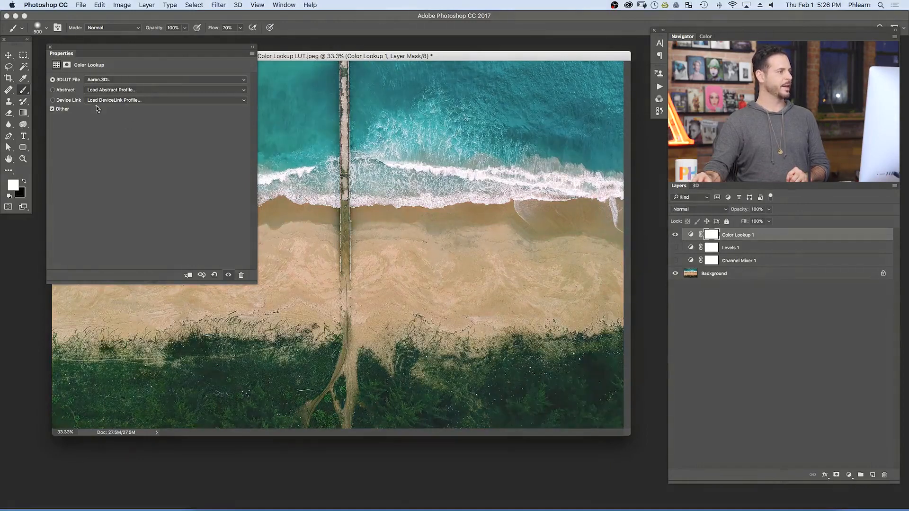
pyautogui.click(109, 80)
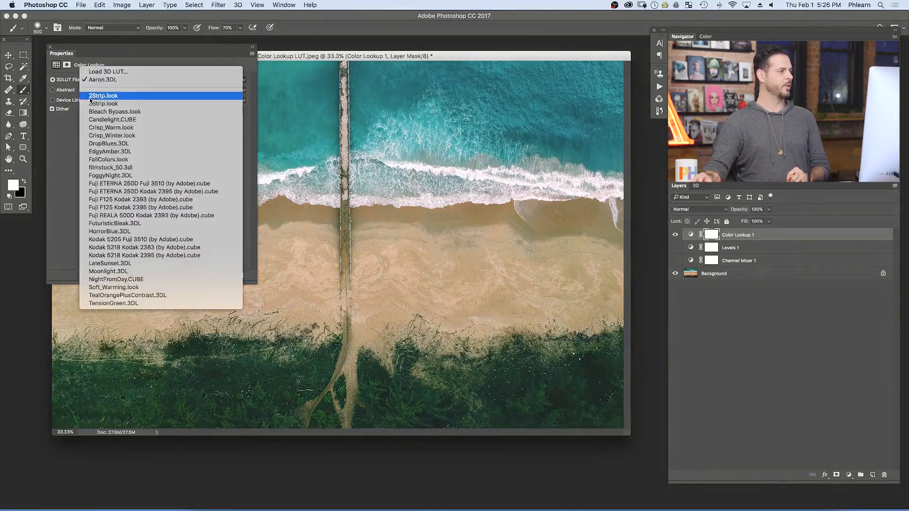
pyautogui.click(61, 141)
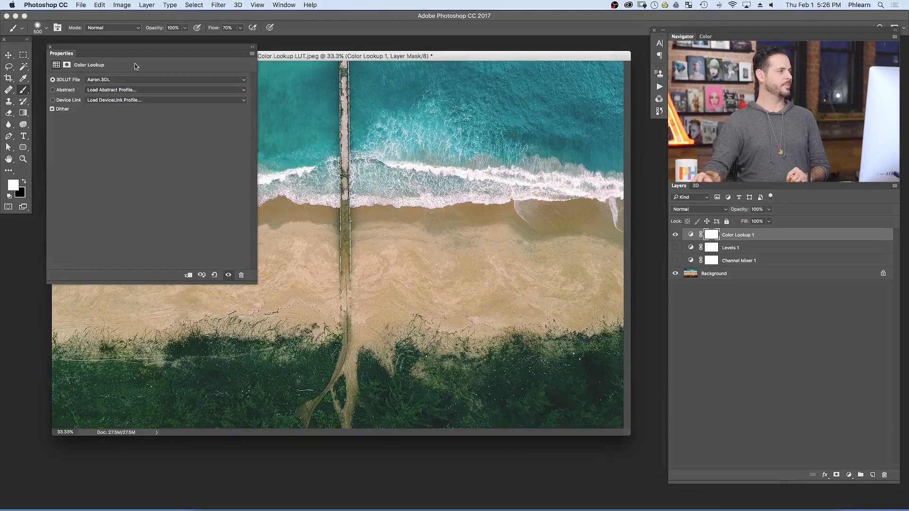